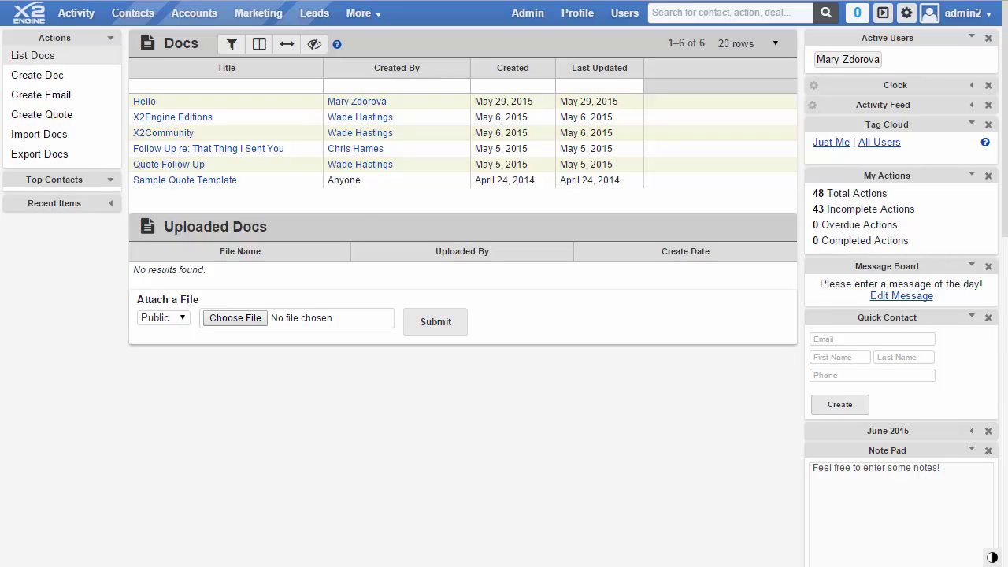
{"action": "left_click", "coordinate": [164, 319]}
{"action": "left_click", "coordinate": [248, 356]}
Step: Start a new document named "Hello" with Public visibility
{"action": "left_click", "coordinate": [60, 76]}
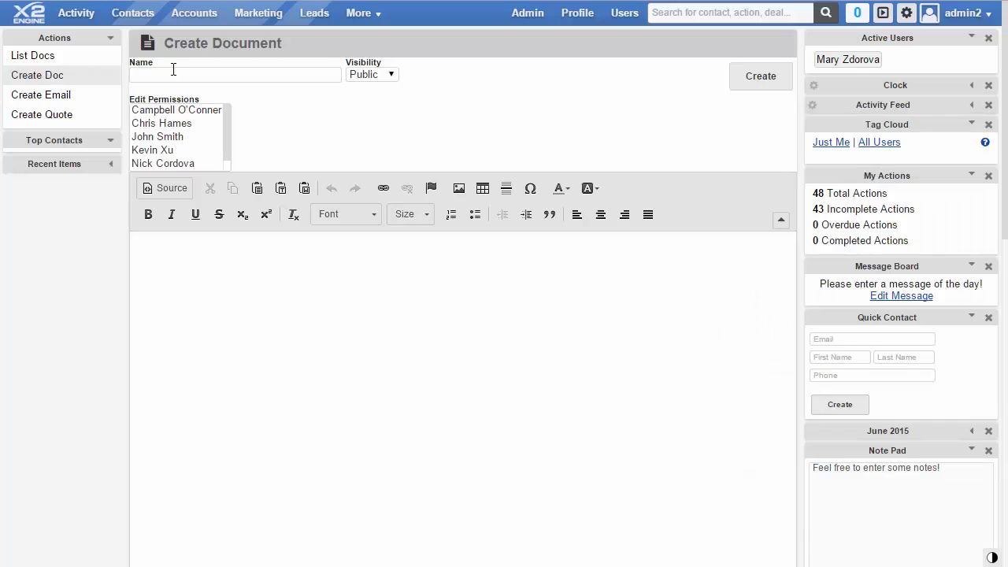
{"action": "left_click", "coordinate": [178, 69]}
{"action": "type", "text": "Hello"}
{"action": "left_click", "coordinate": [375, 75]}
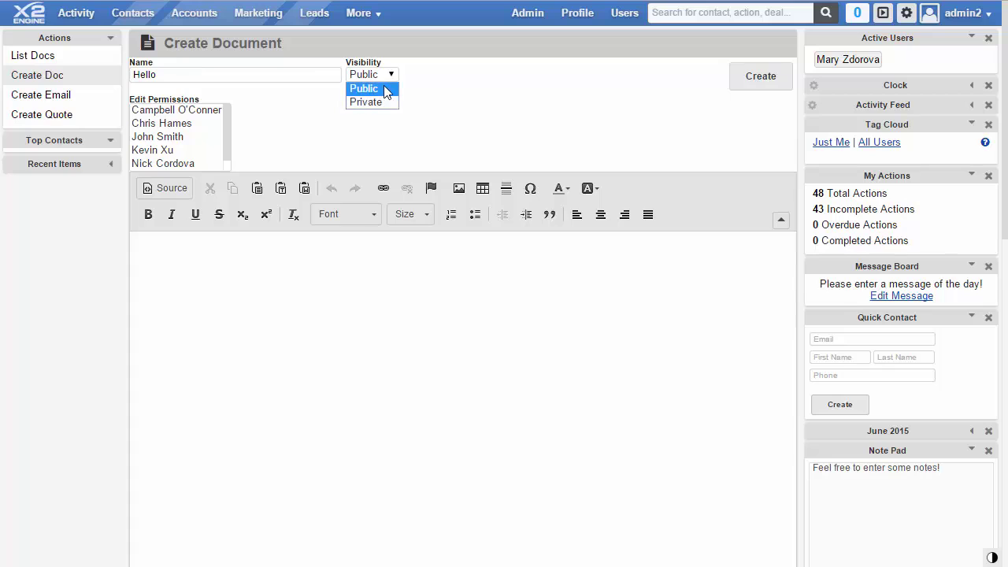
{"action": "left_click", "coordinate": [466, 100]}
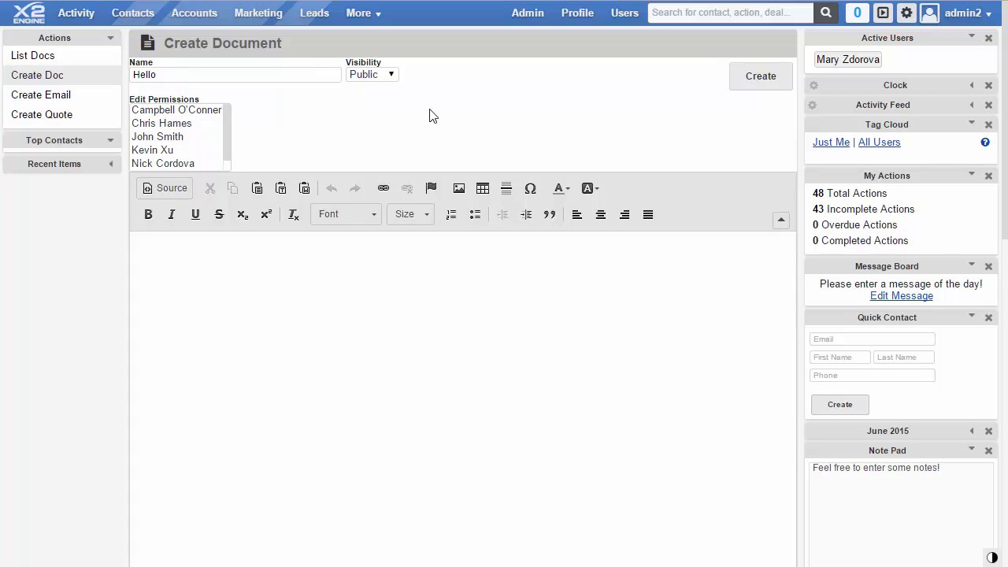
{"action": "mouse_move", "coordinate": [229, 121]}
{"action": "left_mouse_down"}
{"action": "mouse_move", "coordinate": [228, 155]}
{"action": "mouse_move", "coordinate": [228, 123]}
{"action": "left_mouse_up"}
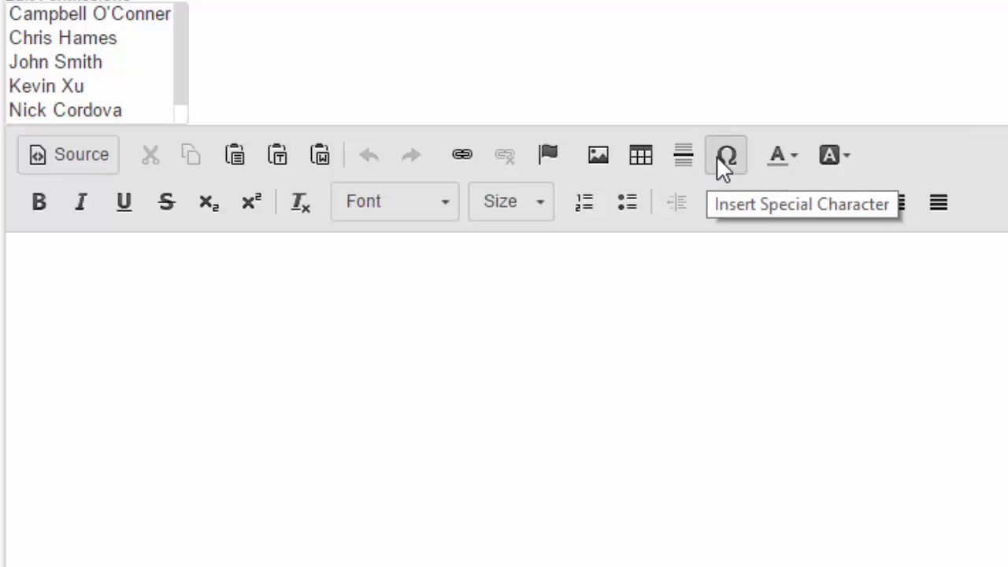
{"action": "left_click", "coordinate": [786, 152]}
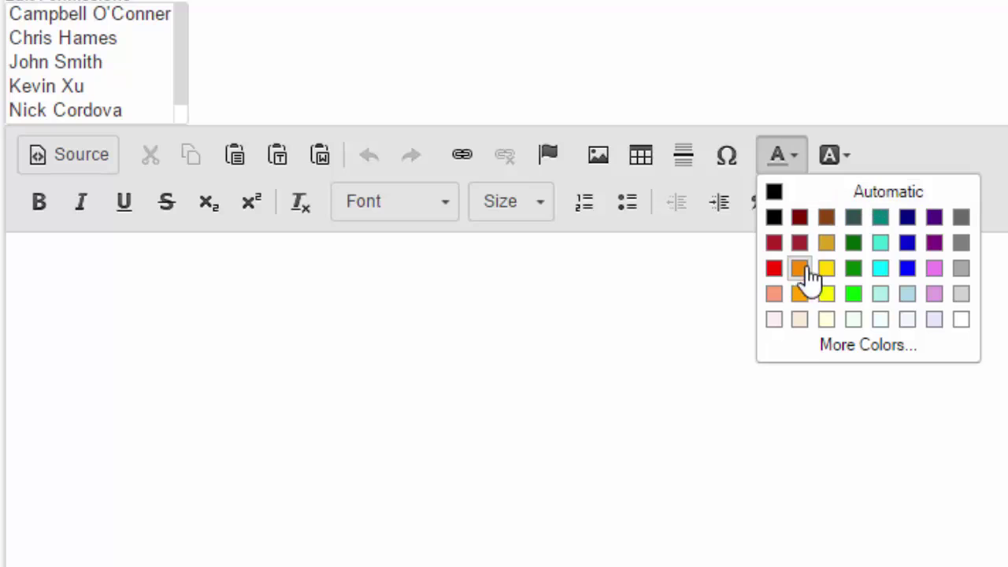
{"action": "left_click", "coordinate": [848, 156]}
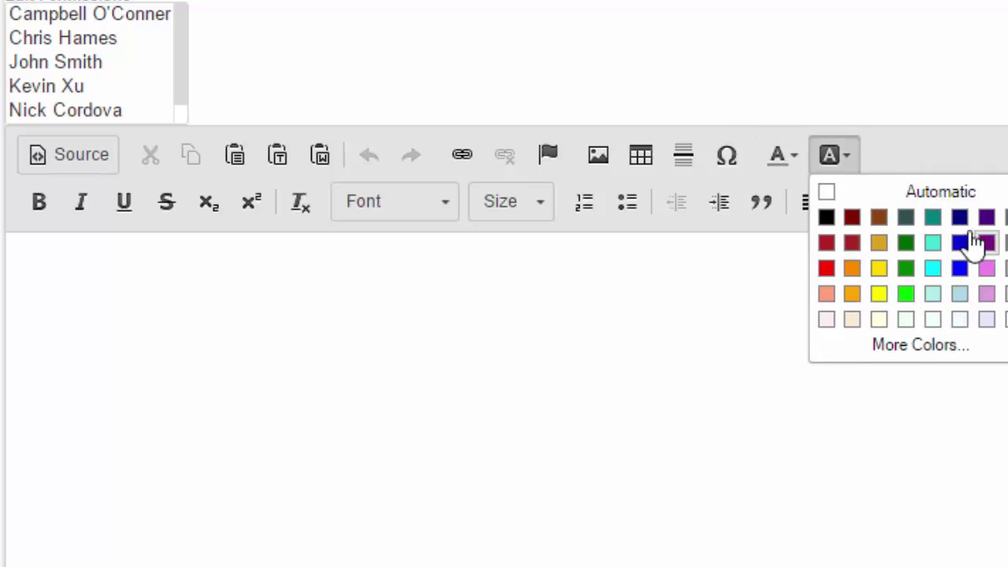
{"action": "left_click", "coordinate": [6, 241]}
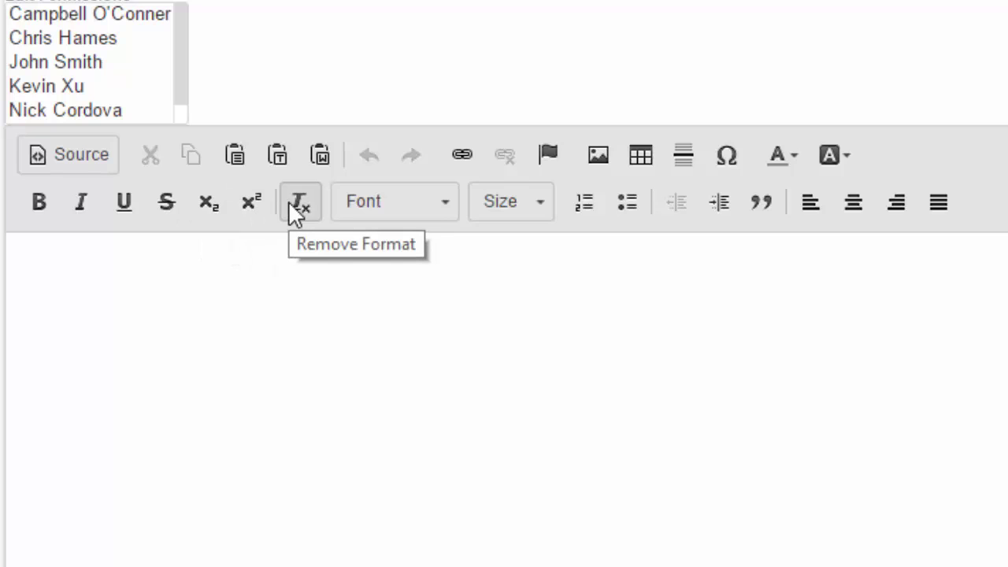
{"action": "left_click", "coordinate": [443, 203]}
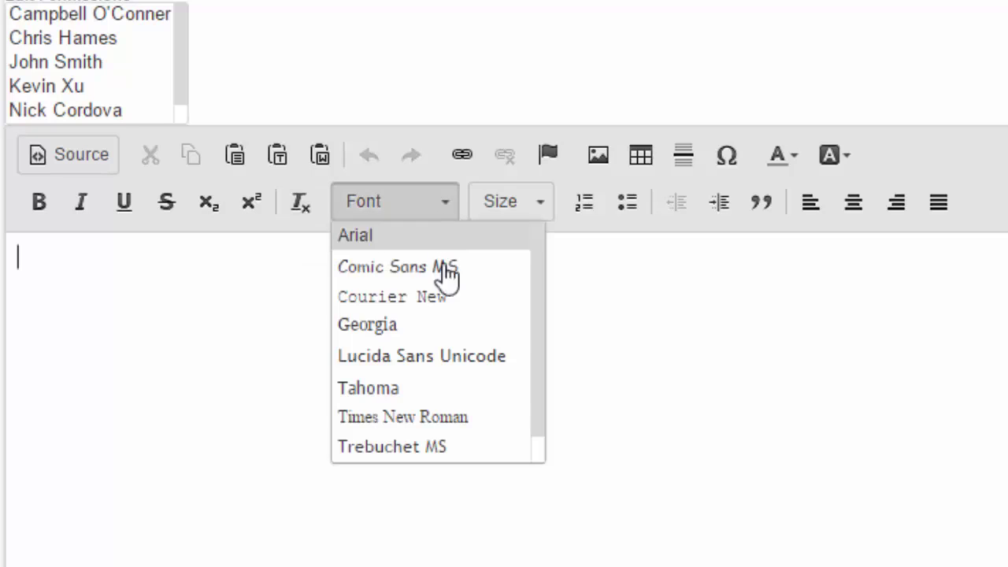
{"action": "left_click", "coordinate": [537, 206]}
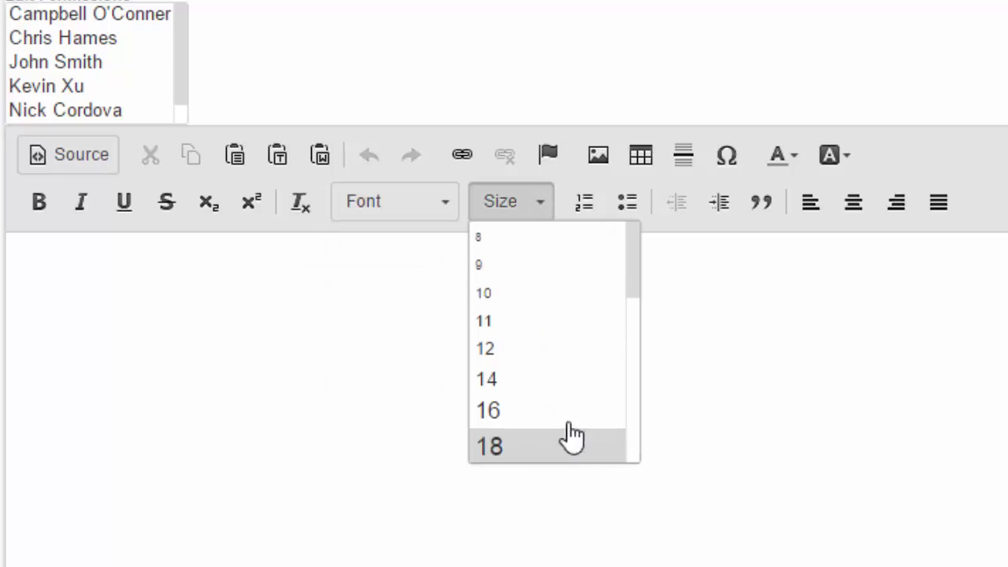
{"action": "left_click", "coordinate": [641, 131]}
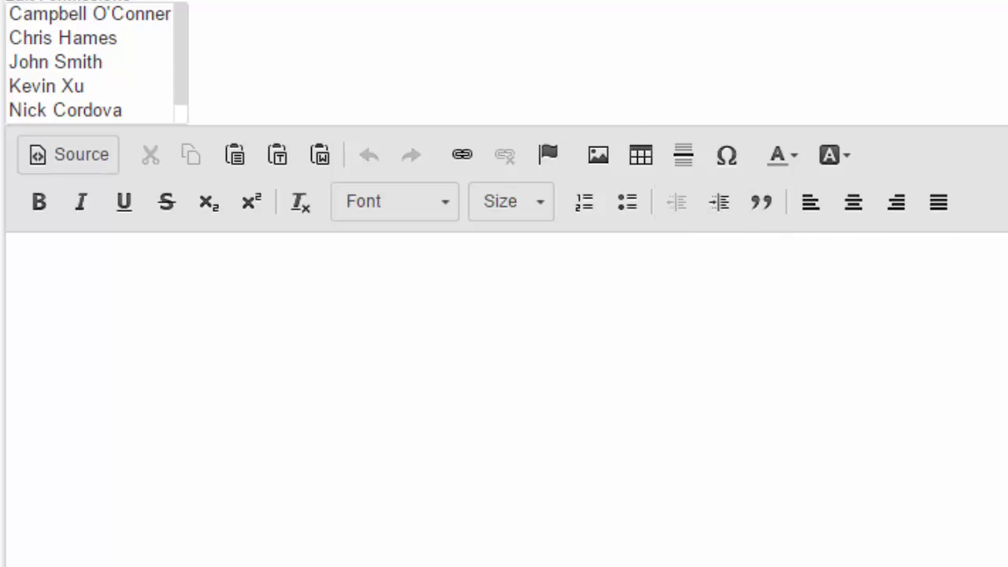
Step: Write "Hello!" and "How are you today?" as two separate paragraphs in the document body
{"action": "type", "text": "H"}
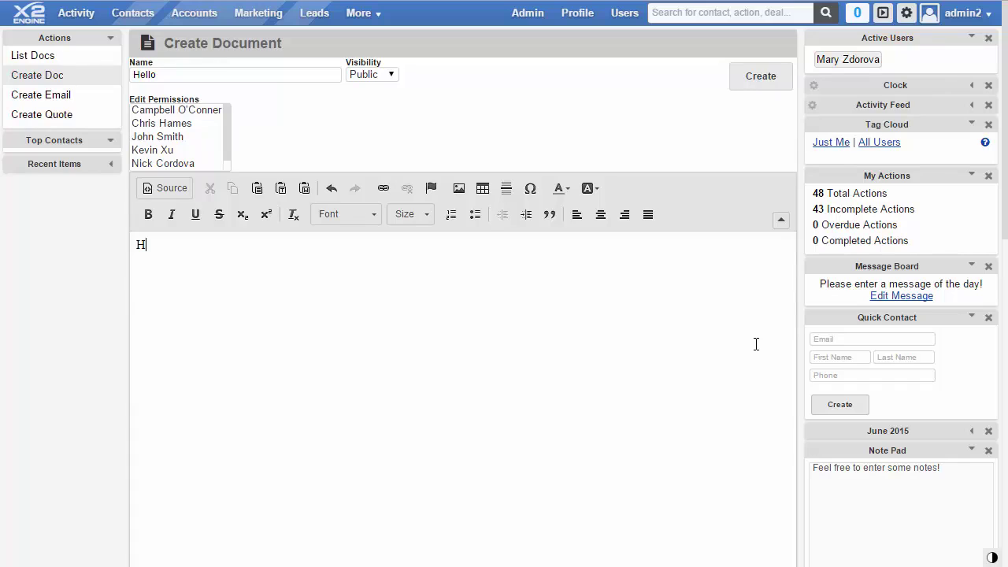
{"action": "type", "text": "ello!"}
{"action": "key", "text": "Return"}
{"action": "type", "text": "How are you today?"}
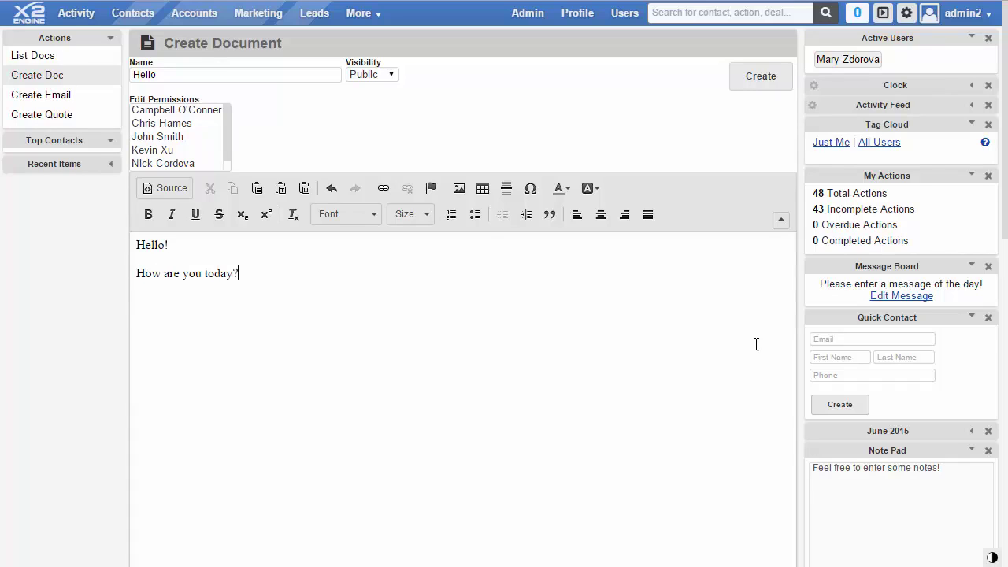
Step: Set the font size of the "Hello!" line to 72
{"action": "triple_click", "coordinate": [300, 246]}
{"action": "left_click", "coordinate": [411, 214]}
{"action": "scroll", "coordinate": [441, 337], "scroll_direction": "down", "scroll_amount": 2}
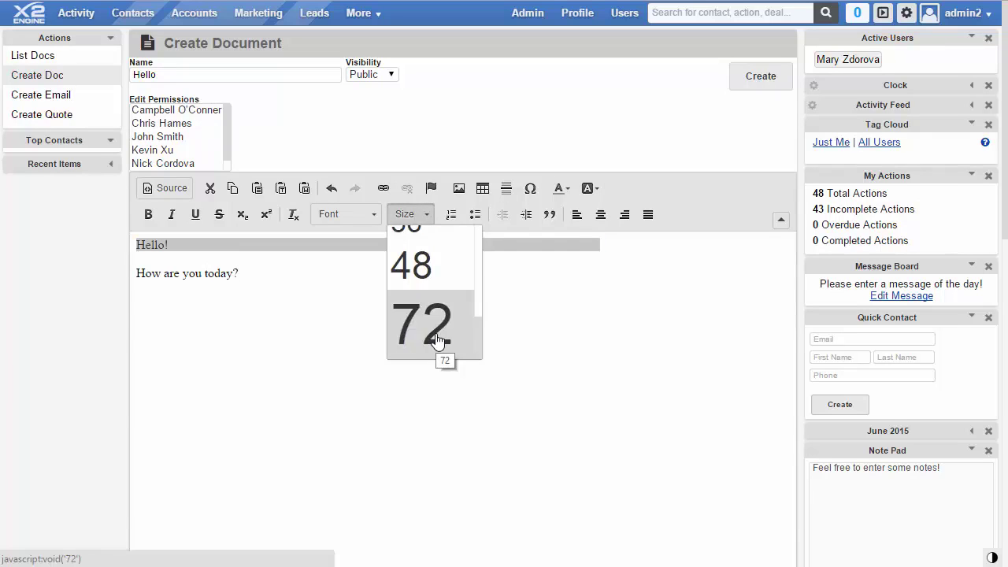
{"action": "left_click", "coordinate": [439, 339]}
Step: Format the "How are you today?" line in Verdana at size 36
{"action": "left_click_drag", "start_coordinate": [300, 323], "coordinate": [103, 352]}
{"action": "left_click", "coordinate": [347, 214]}
{"action": "scroll", "coordinate": [352, 268], "scroll_direction": "down", "scroll_amount": 1}
{"action": "left_click", "coordinate": [351, 282]}
{"action": "left_click", "coordinate": [405, 137]}
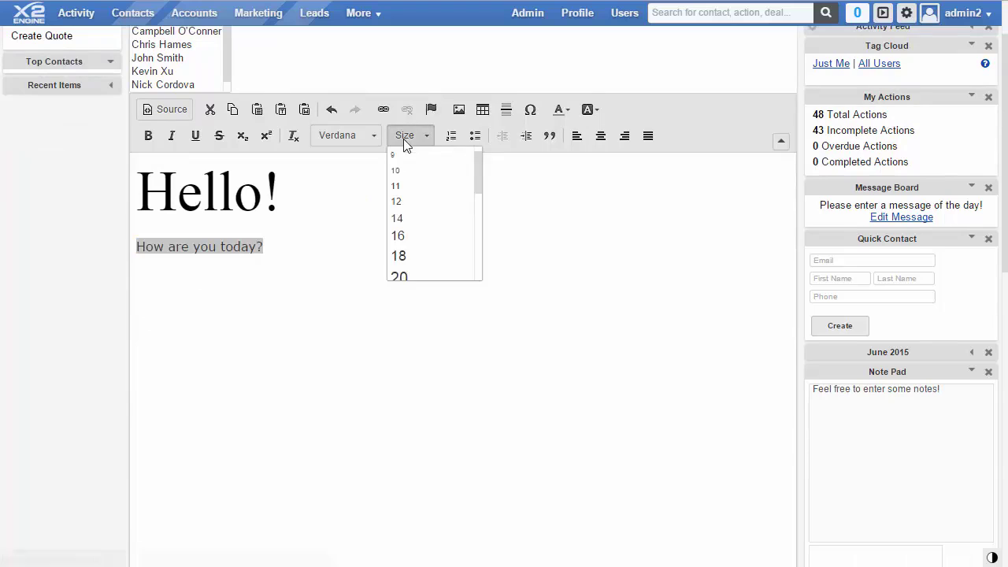
{"action": "scroll", "coordinate": [427, 236], "scroll_direction": "down", "scroll_amount": 2}
{"action": "left_click", "coordinate": [427, 263]}
Step: Change the font of the "Hello!" line to Tahoma
{"action": "triple_click", "coordinate": [348, 166]}
{"action": "left_click", "coordinate": [346, 136]}
{"action": "left_click", "coordinate": [367, 223]}
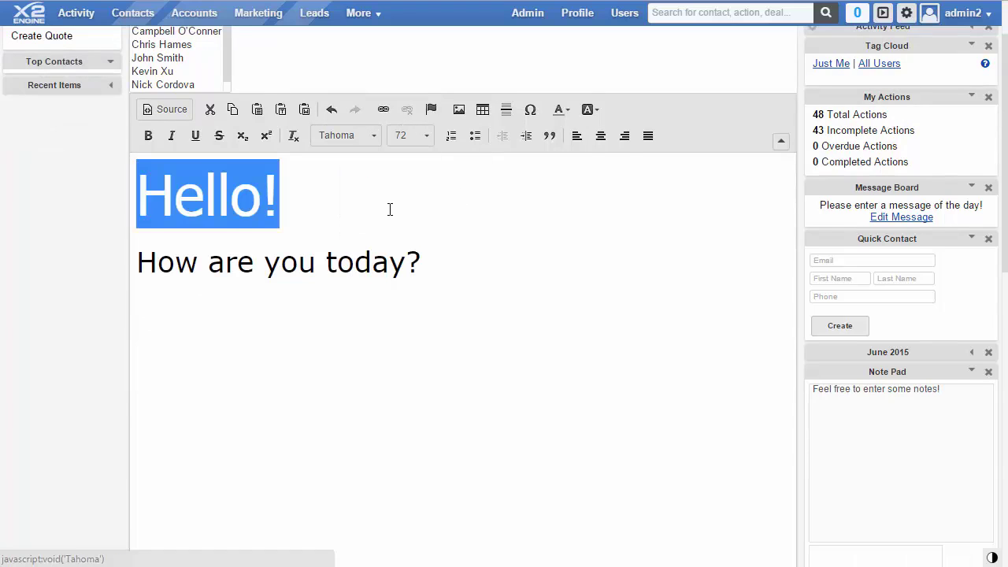
Step: Give "Hello!" a custom blue text color and an orange background color
{"action": "left_click", "coordinate": [559, 110]}
{"action": "left_click", "coordinate": [611, 219]}
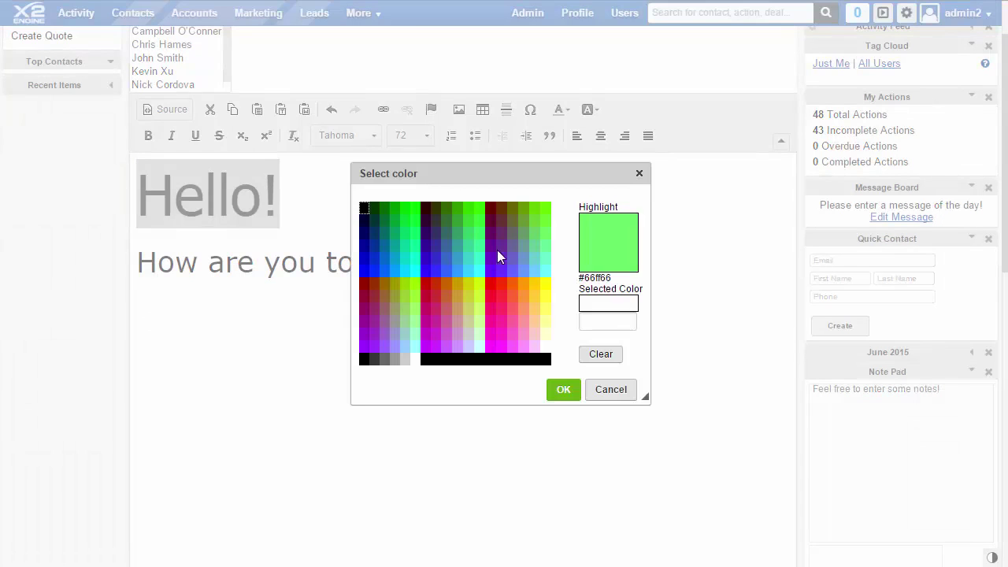
{"action": "left_click", "coordinate": [448, 275]}
{"action": "left_click", "coordinate": [563, 389]}
{"action": "left_click", "coordinate": [588, 109]}
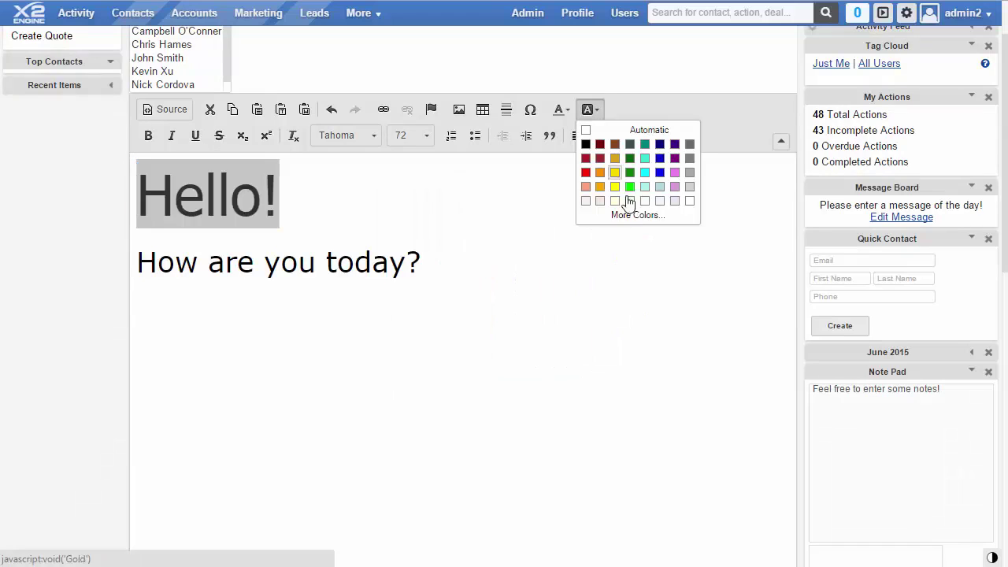
{"action": "left_click", "coordinate": [600, 187]}
Step: Apply a custom purple text color to the "How are you today?" line
{"action": "left_click_drag", "start_coordinate": [457, 270], "coordinate": [148, 298]}
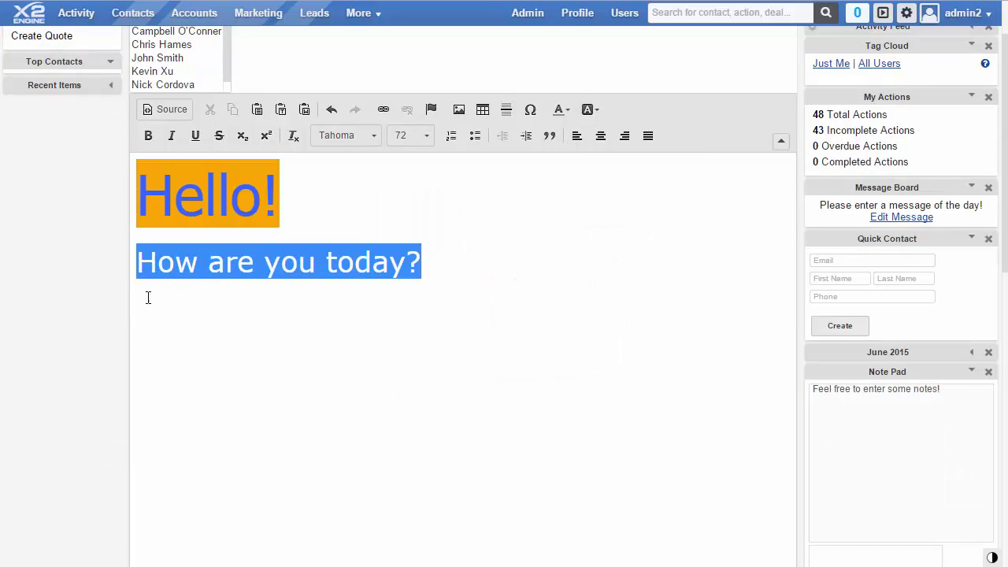
{"action": "left_click", "coordinate": [560, 110]}
{"action": "left_click", "coordinate": [603, 221]}
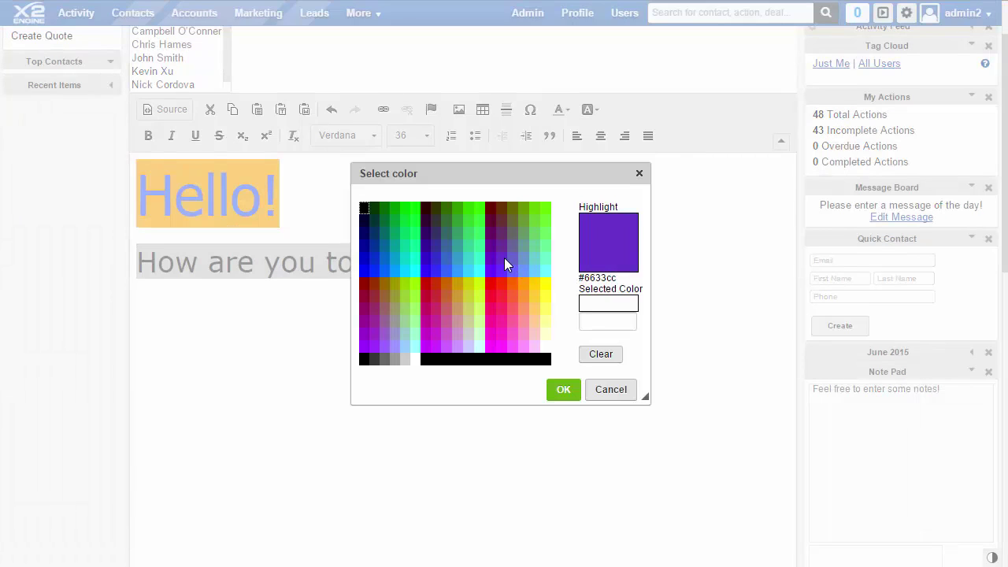
{"action": "left_click", "coordinate": [505, 258]}
{"action": "left_click", "coordinate": [563, 390]}
Step: Center all of the text in the document body
{"action": "left_click", "coordinate": [457, 316]}
{"action": "key", "text": "ctrl+a"}
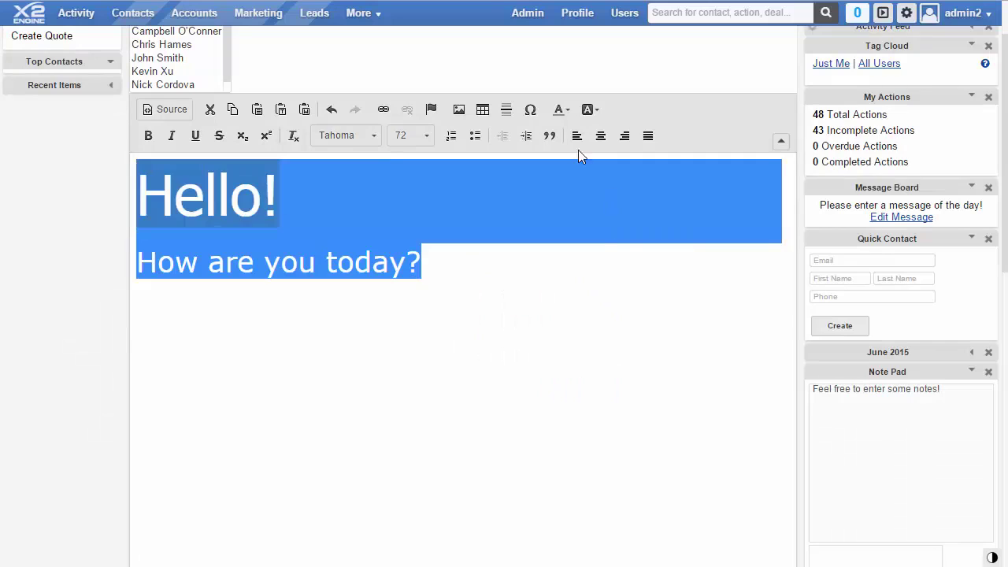
{"action": "left_click", "coordinate": [600, 135]}
Step: Insert horizontal lines above "Hello!" and below "How are you today?", and create the document
{"action": "left_click", "coordinate": [628, 284]}
{"action": "left_click", "coordinate": [509, 155]}
{"action": "left_click", "coordinate": [507, 110]}
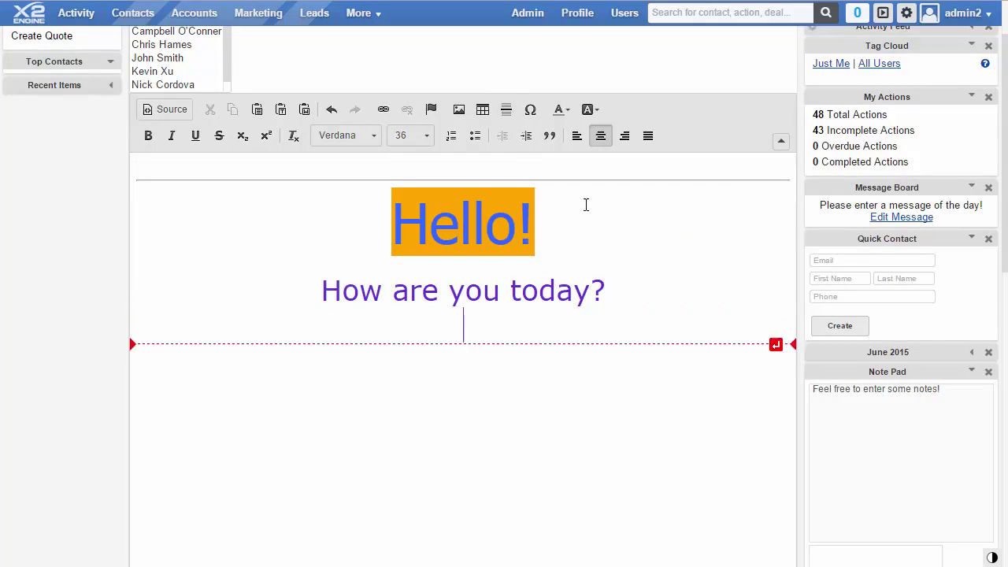
{"action": "left_click", "coordinate": [506, 110]}
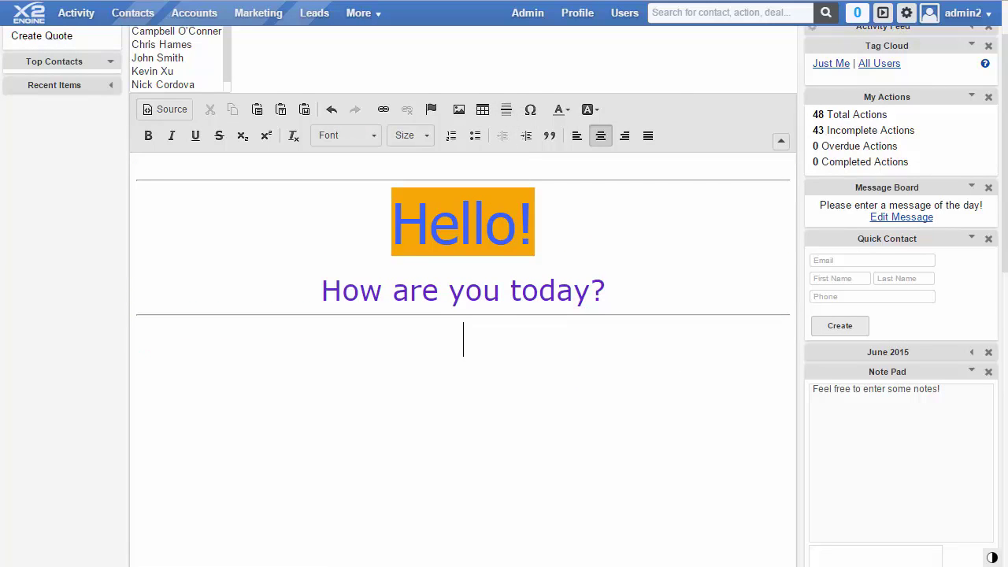
{"action": "scroll", "coordinate": [1006, 107], "scroll_direction": "up", "scroll_amount": 2}
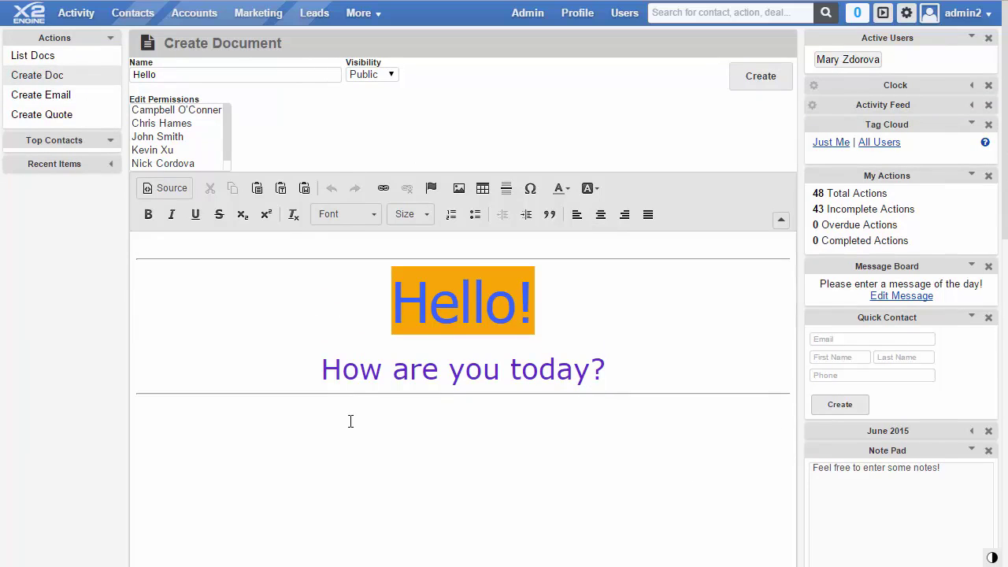
{"action": "left_click", "coordinate": [754, 87]}
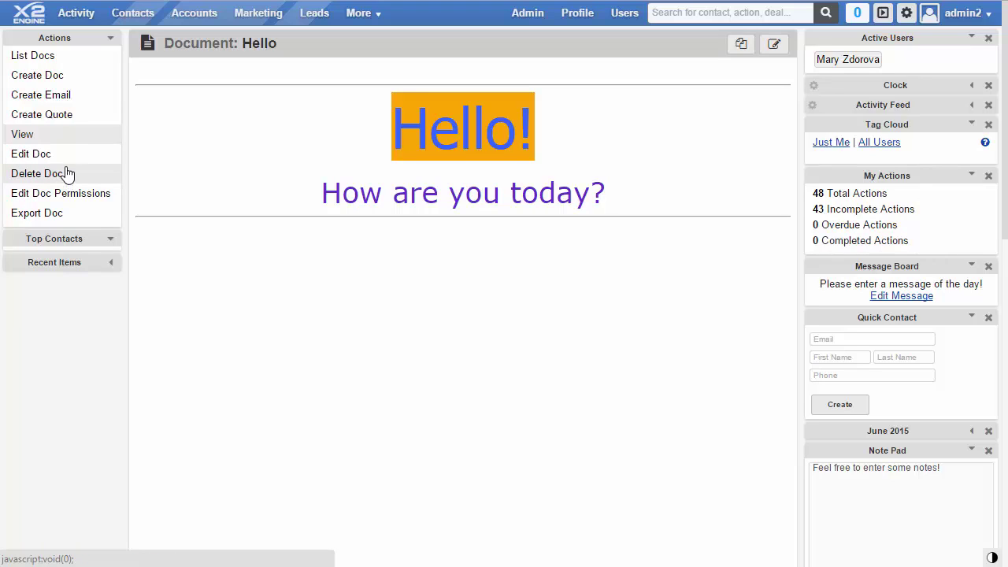
Step: Start a new email template with Public visibility and the Contacts record type
{"action": "left_click", "coordinate": [78, 101]}
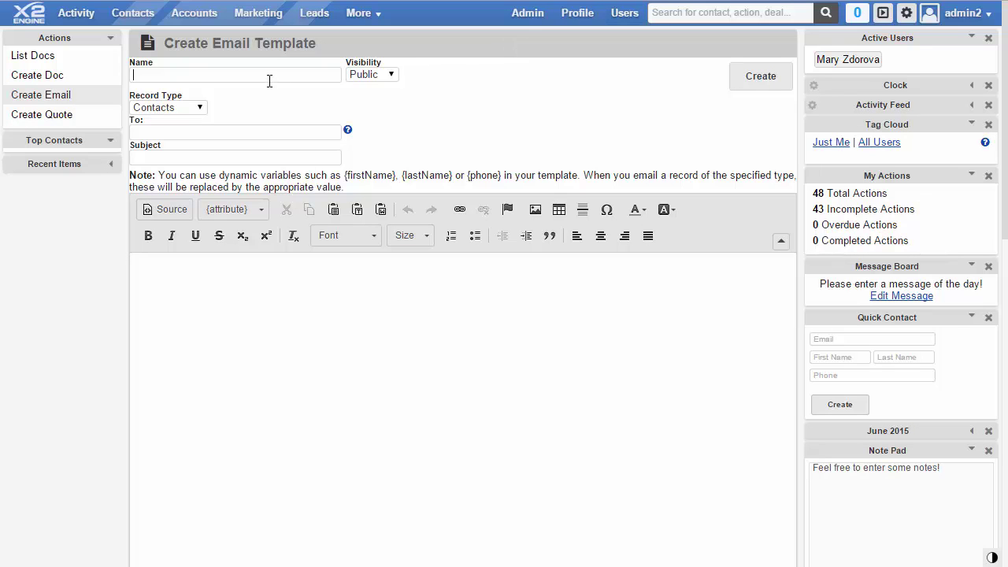
{"action": "left_click", "coordinate": [366, 77]}
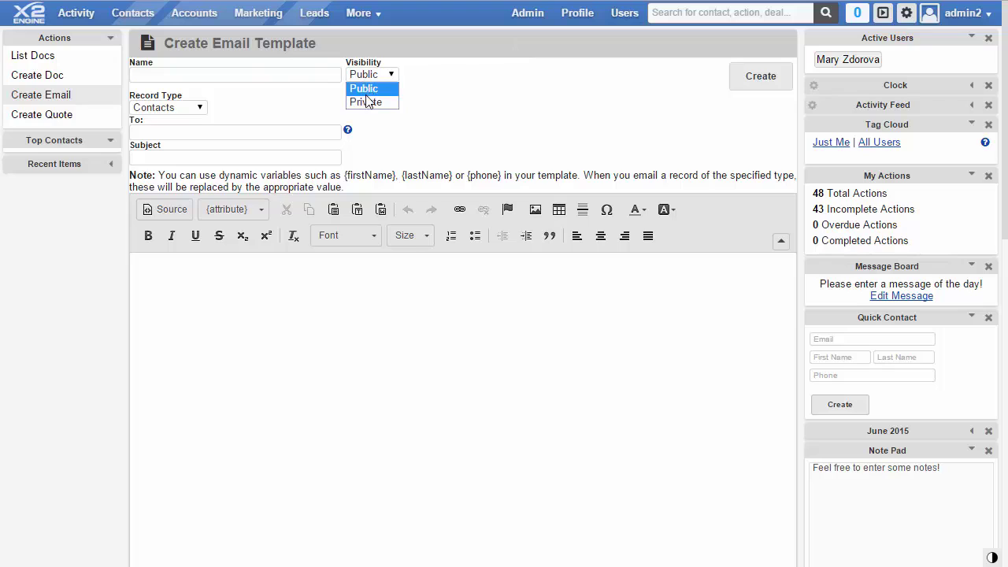
{"action": "left_click", "coordinate": [371, 75]}
{"action": "left_click", "coordinate": [194, 110]}
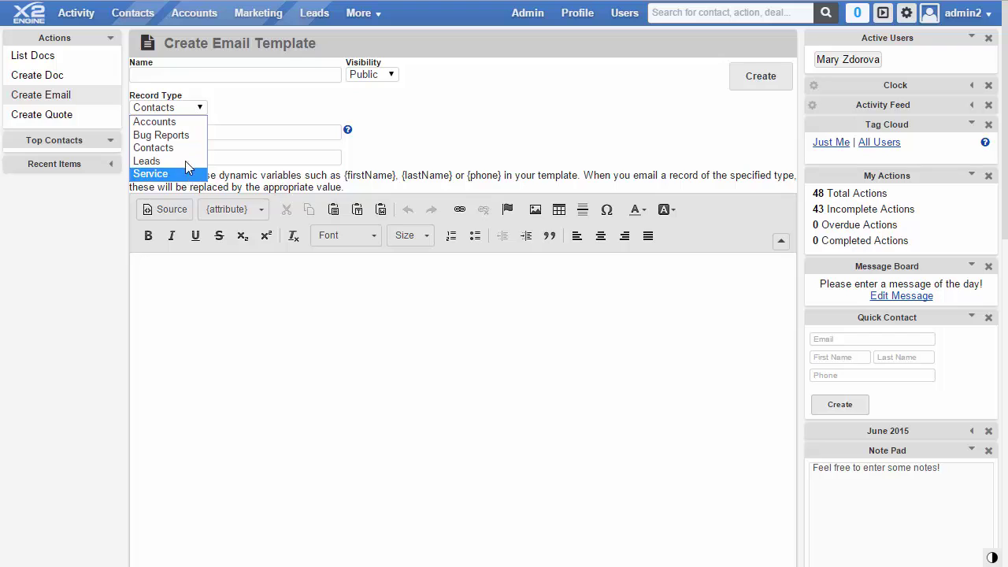
{"action": "key", "text": "Escape"}
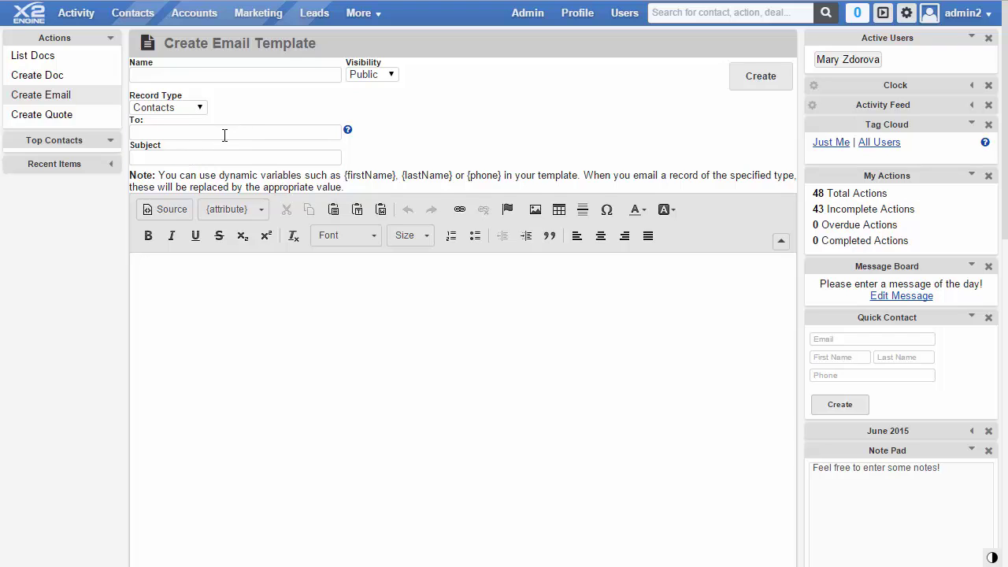
{"action": "left_click", "coordinate": [224, 136]}
Step: Begin the email template body with "Hello", the contact's Full Name attribute and the word "from"
{"action": "left_click", "coordinate": [234, 210]}
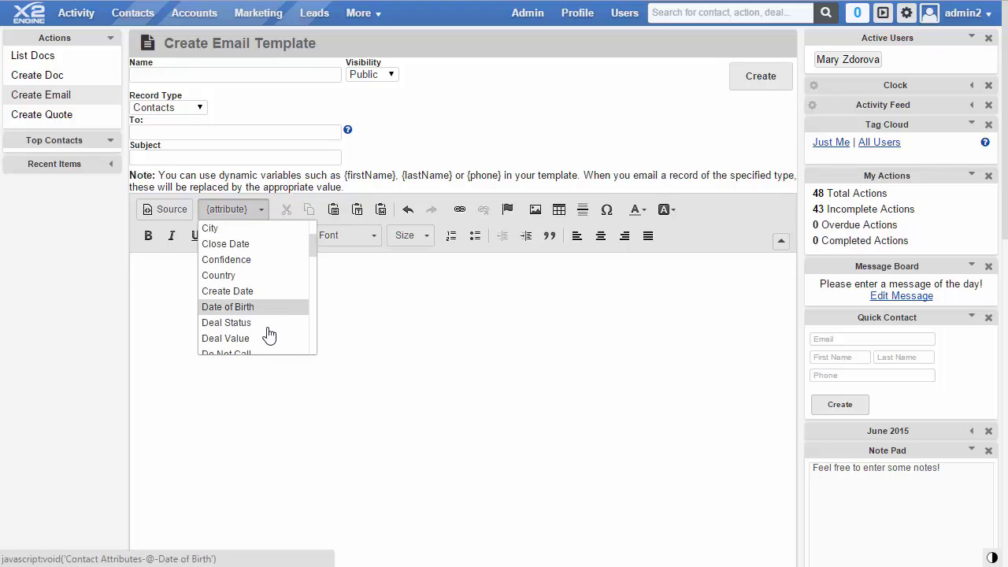
{"action": "left_click", "coordinate": [261, 211]}
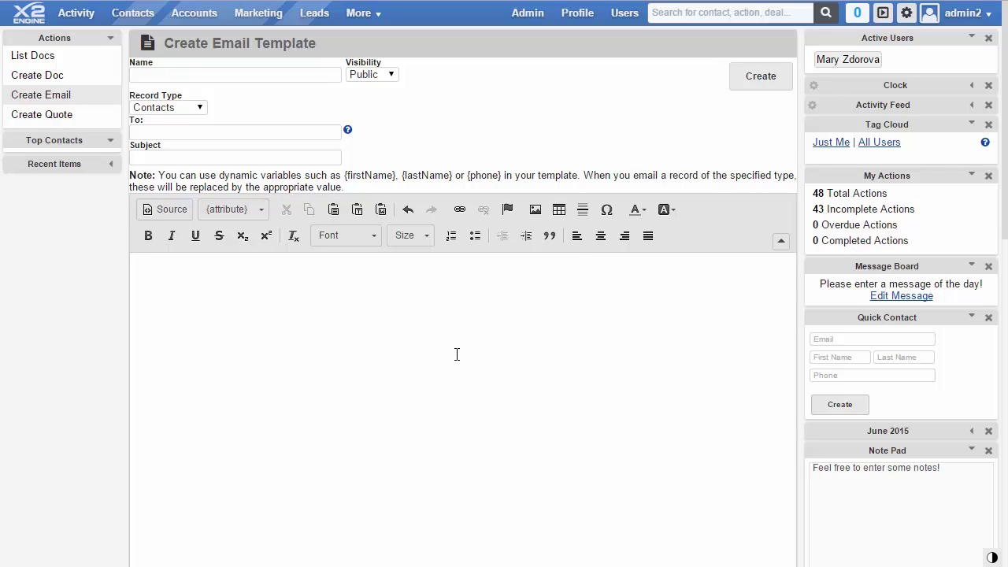
{"action": "type", "text": "Hello"}
{"action": "left_click", "coordinate": [235, 211]}
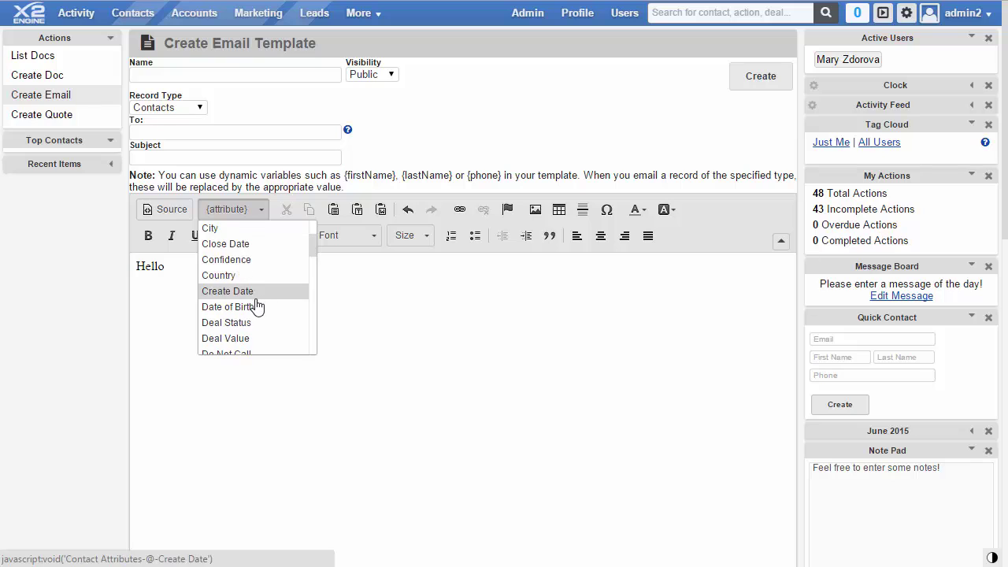
{"action": "scroll", "coordinate": [251, 283], "scroll_direction": "down", "scroll_amount": 1}
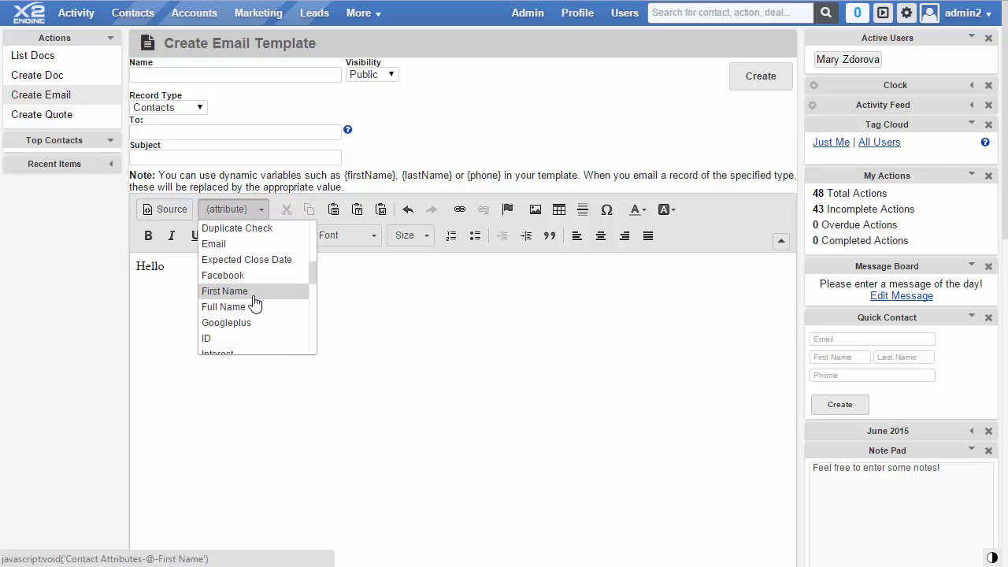
{"action": "left_click", "coordinate": [247, 308]}
{"action": "type", "text": "from"}
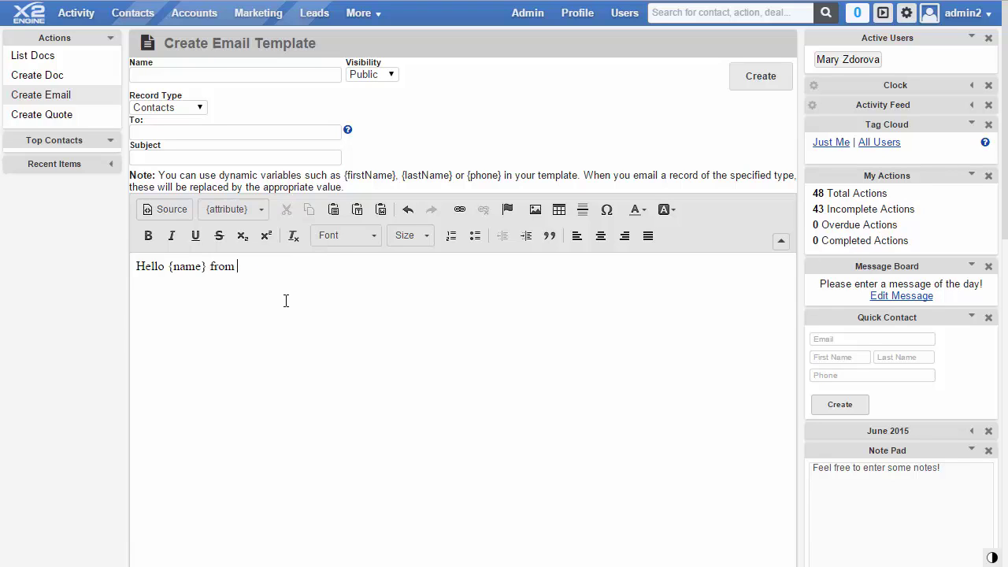
Step: Insert the contact's Country attribute after "from" in the email template body
{"action": "left_click", "coordinate": [234, 208]}
{"action": "scroll", "coordinate": [270, 310], "scroll_direction": "up", "scroll_amount": 2}
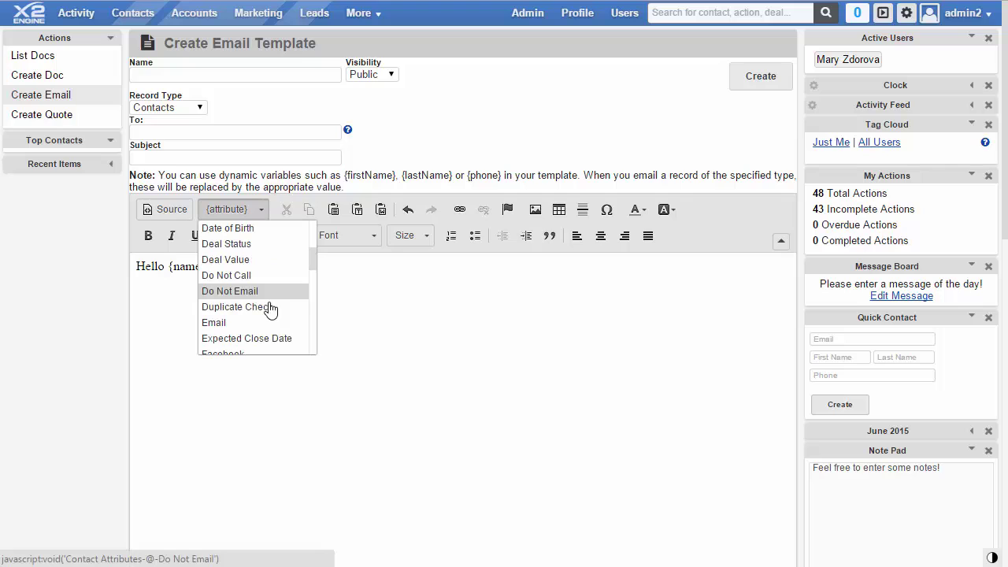
{"action": "scroll", "coordinate": [241, 292], "scroll_direction": "up", "scroll_amount": 2}
{"action": "left_click", "coordinate": [242, 276]}
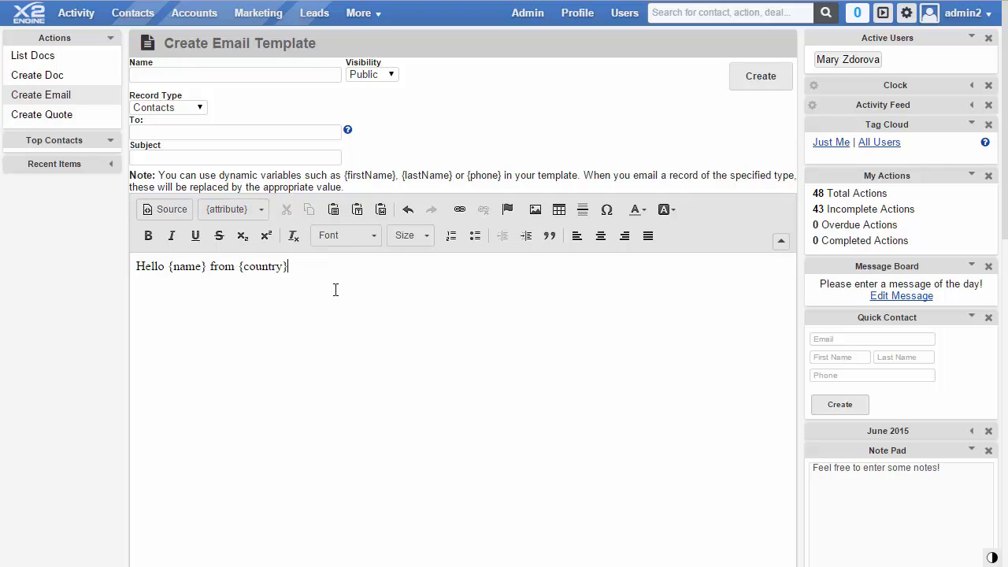
Step: Continue the email template body with ". Your date of birth is", the contact's birthdate attribute and a closing period
{"action": "type", "text": "wit"}
{"action": "key", "text": "BackSpace"}
{"action": "key", "text": "BackSpace"}
{"action": "key", "text": "BackSpace"}
{"action": "key", "text": "BackSpace"}
{"action": "type", "text": ". Your date of birth is"}
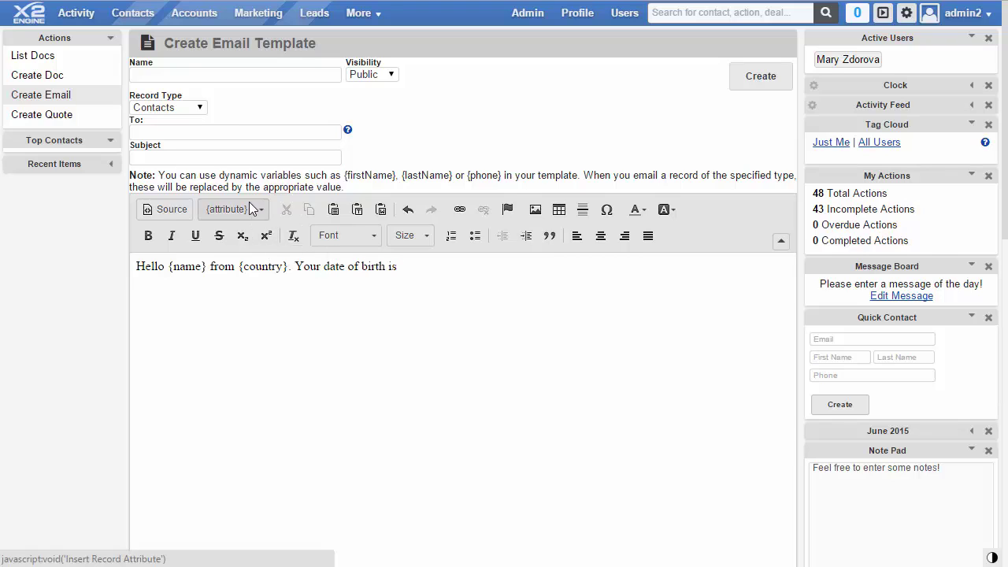
{"action": "left_click", "coordinate": [254, 209]}
{"action": "left_click", "coordinate": [260, 306]}
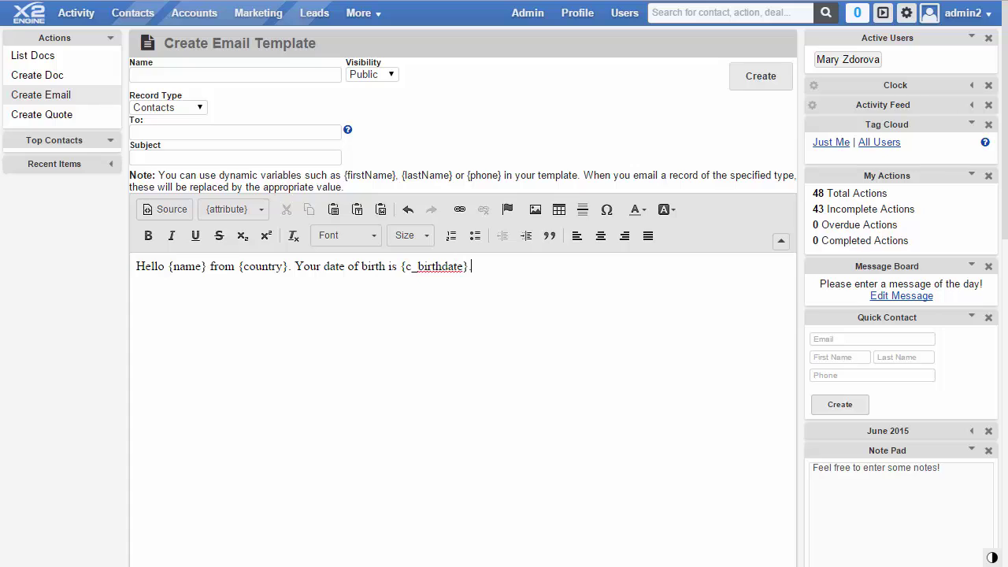
{"action": "key", "text": "ctrl+z"}
Step: Name the email template "Hello - email template", set its subject to "Birthdate" and create it
{"action": "left_click", "coordinate": [311, 77]}
{"action": "type", "text": "Hello"}
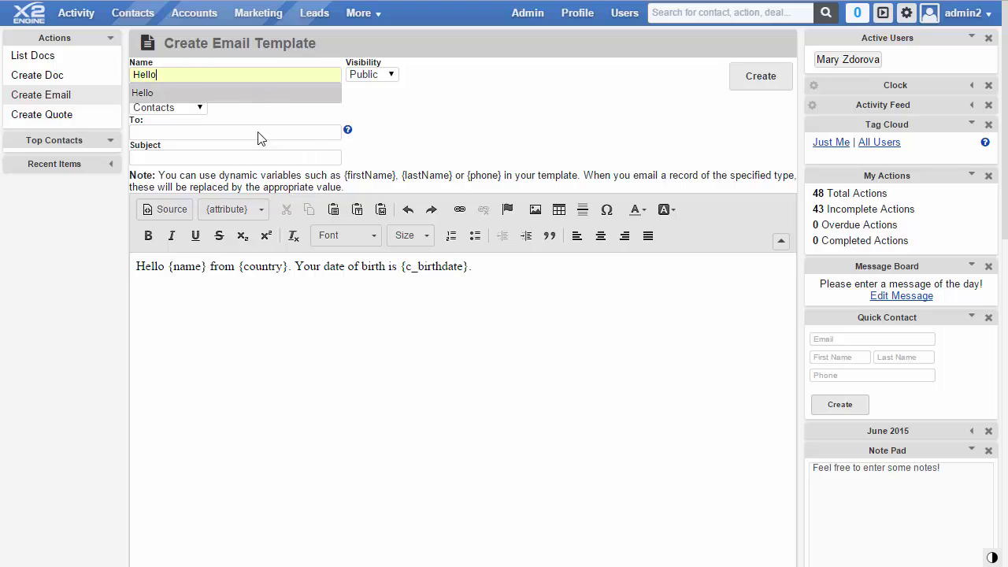
{"action": "type", "text": " - email template"}
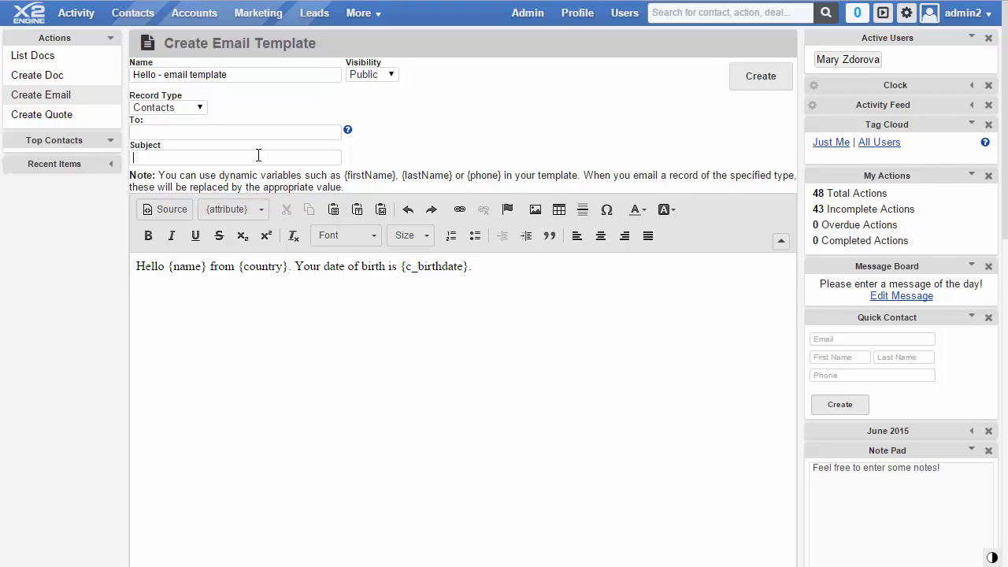
{"action": "left_click", "coordinate": [259, 155]}
{"action": "type", "text": "Birthdate"}
{"action": "left_click", "coordinate": [761, 78]}
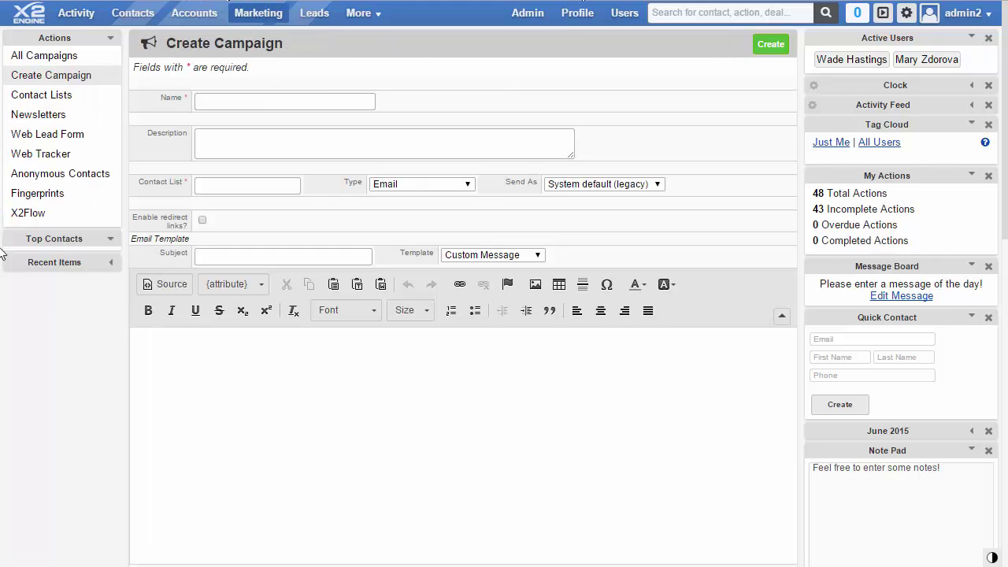
Step: Load the "Hello - email template" template into the new marketing campaign's email and highlight its body text
{"action": "left_click", "coordinate": [478, 256]}
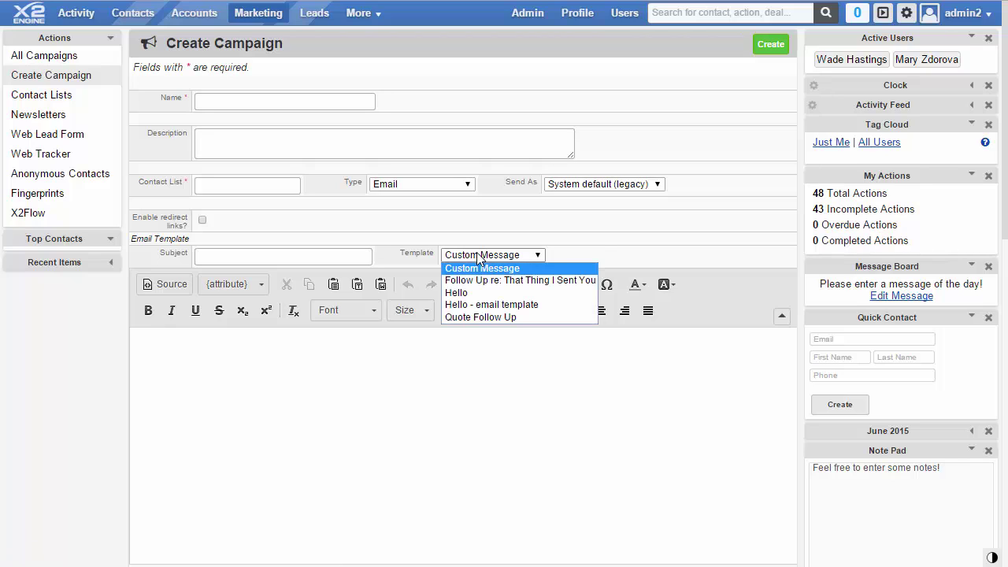
{"action": "left_click", "coordinate": [511, 312]}
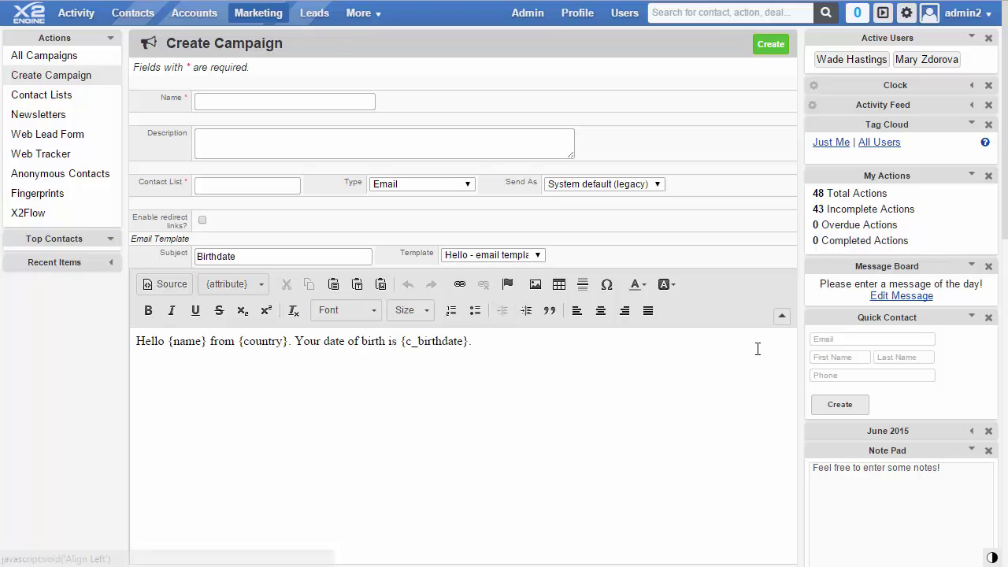
{"action": "left_click_drag", "start_coordinate": [604, 385], "coordinate": [277, 397]}
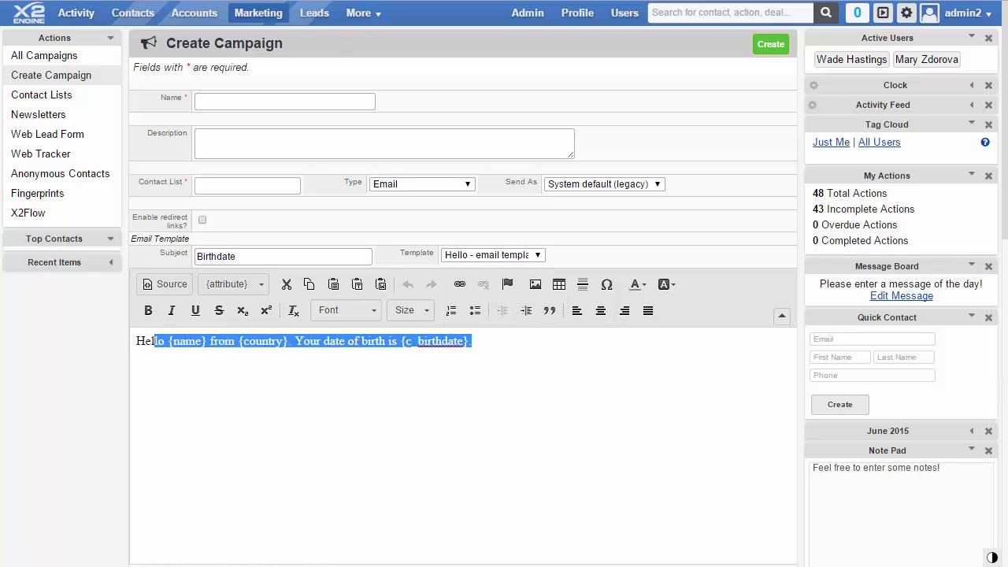
{"action": "key", "text": "Home"}
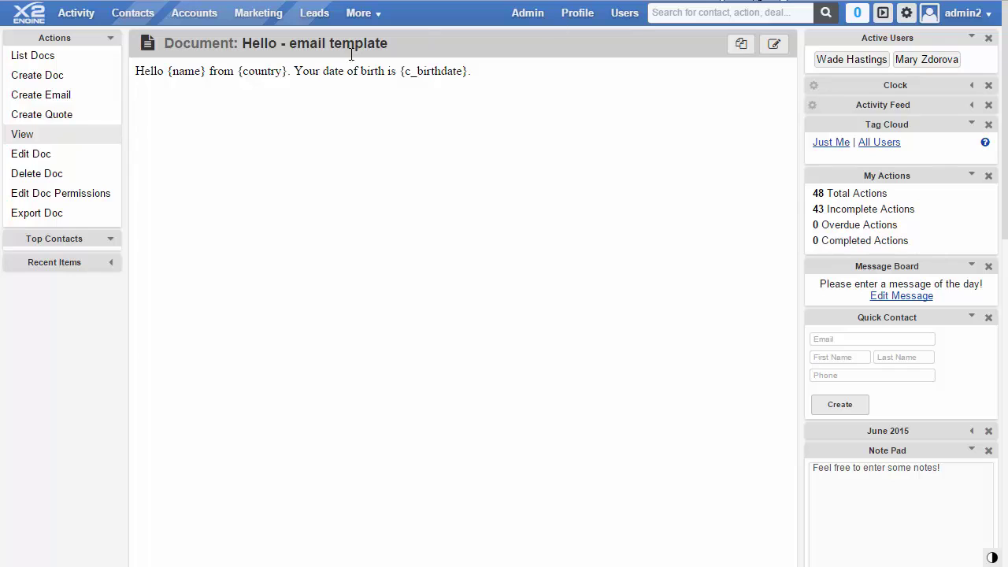
Step: Start a new quote template from the Docs module with Public visibility
{"action": "left_click", "coordinate": [84, 115]}
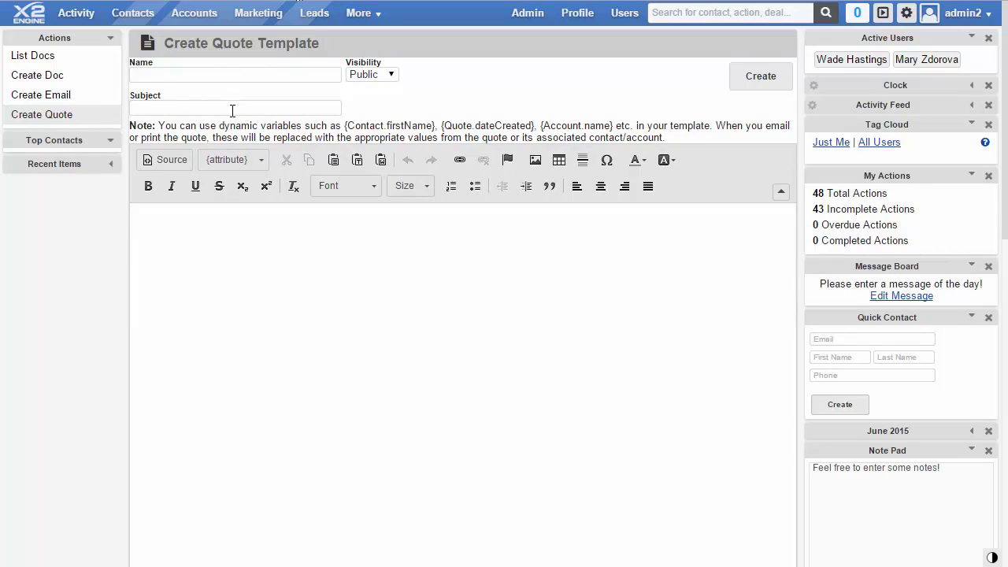
{"action": "left_click", "coordinate": [377, 75]}
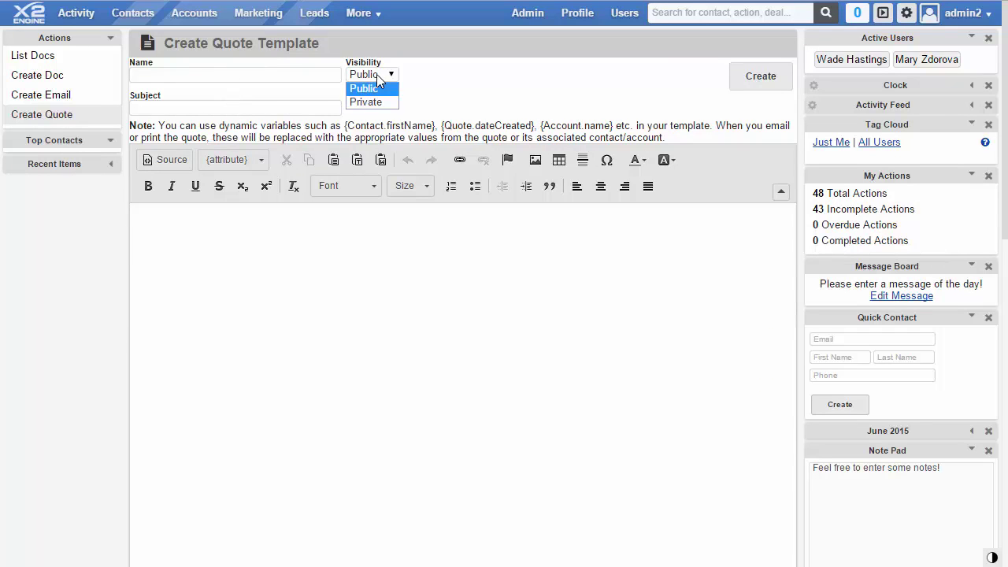
{"action": "left_click", "coordinate": [449, 103]}
Step: Examine the contact and quote attributes that can be inserted into the quote template
{"action": "left_click", "coordinate": [246, 159]}
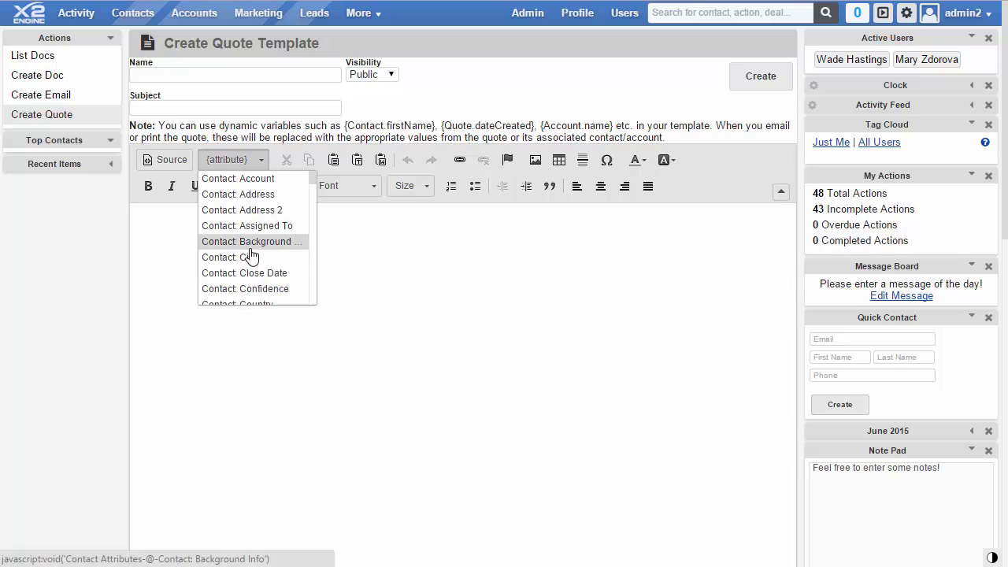
{"action": "left_click", "coordinate": [361, 262]}
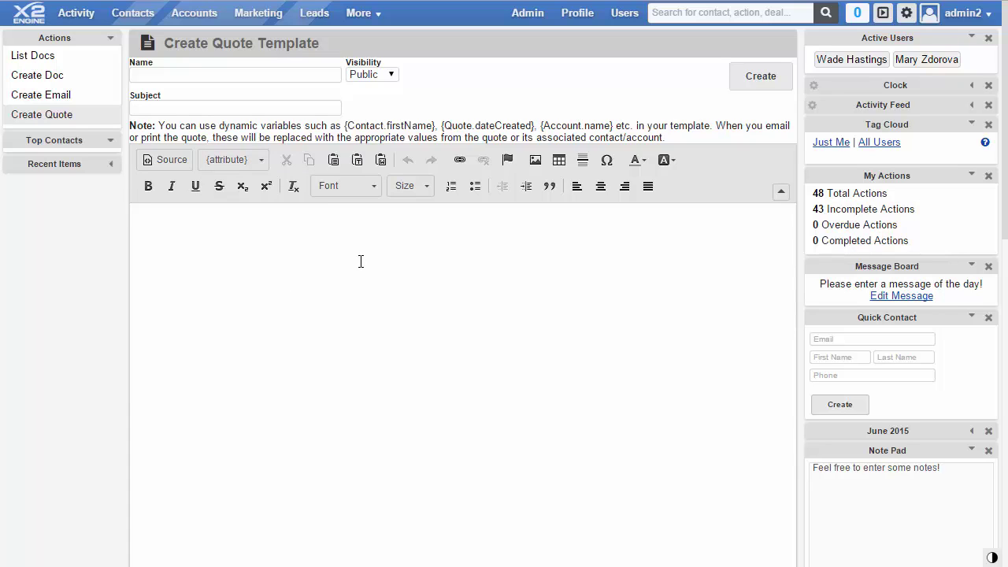
{"action": "left_click", "coordinate": [260, 161]}
{"action": "scroll", "coordinate": [272, 248], "scroll_direction": "down", "scroll_amount": 6}
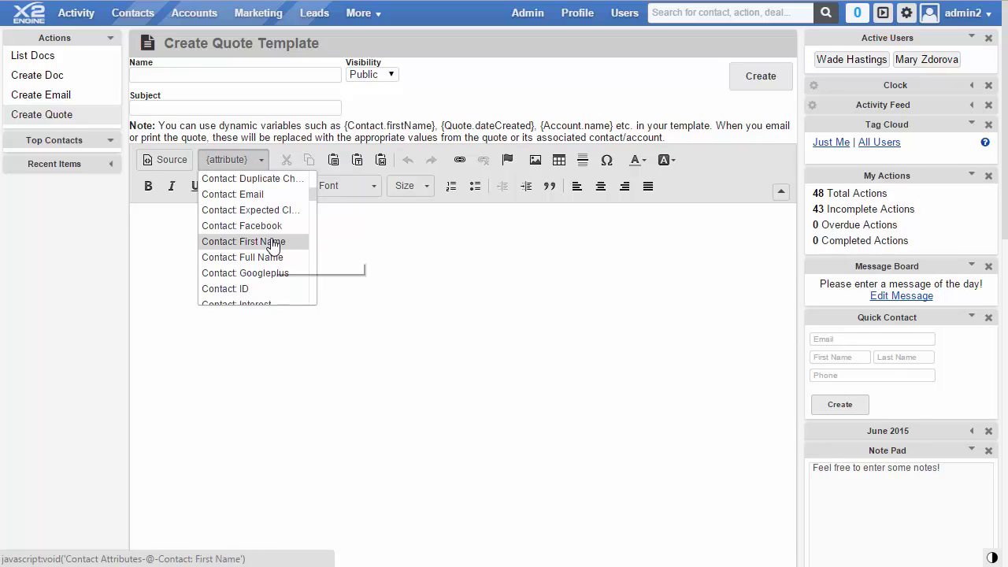
{"action": "scroll", "coordinate": [272, 247], "scroll_direction": "down", "scroll_amount": 2}
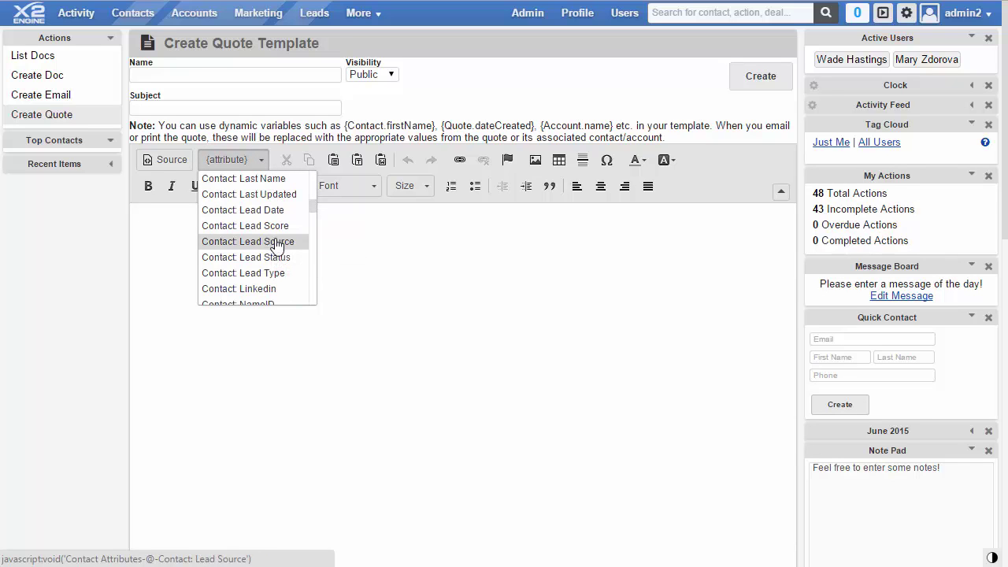
{"action": "scroll", "coordinate": [275, 245], "scroll_direction": "down", "scroll_amount": 6}
{"action": "scroll", "coordinate": [276, 246], "scroll_direction": "down", "scroll_amount": 15}
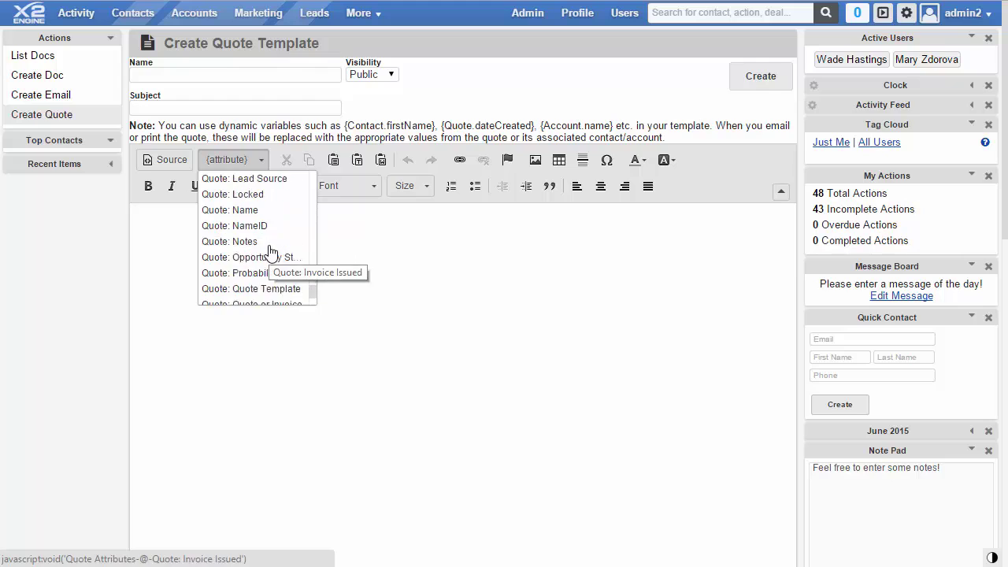
{"action": "left_click", "coordinate": [404, 228]}
{"action": "scroll", "coordinate": [404, 228], "scroll_direction": "up", "scroll_amount": 4}
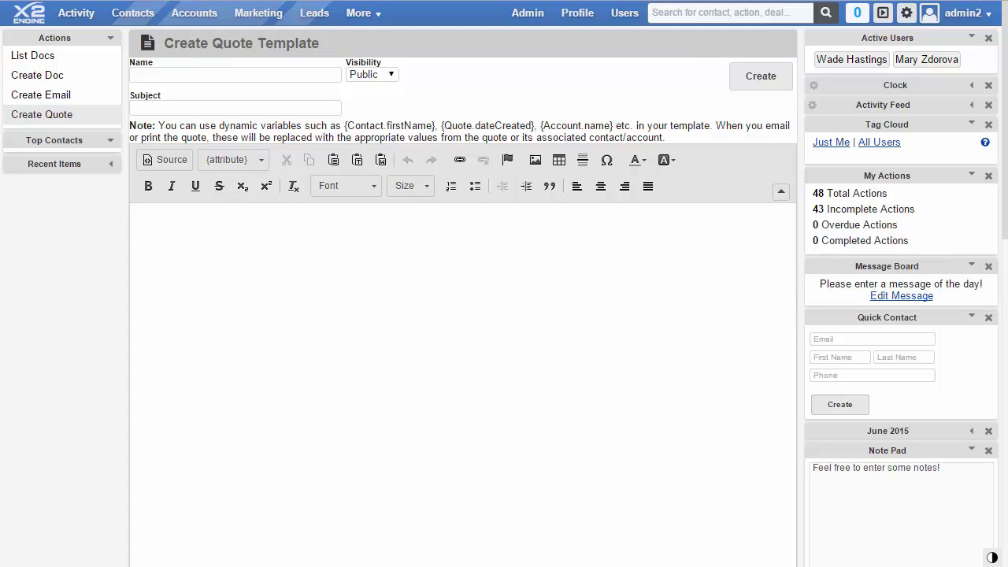
Step: Open the list of additional modules
{"action": "left_click", "coordinate": [373, 11]}
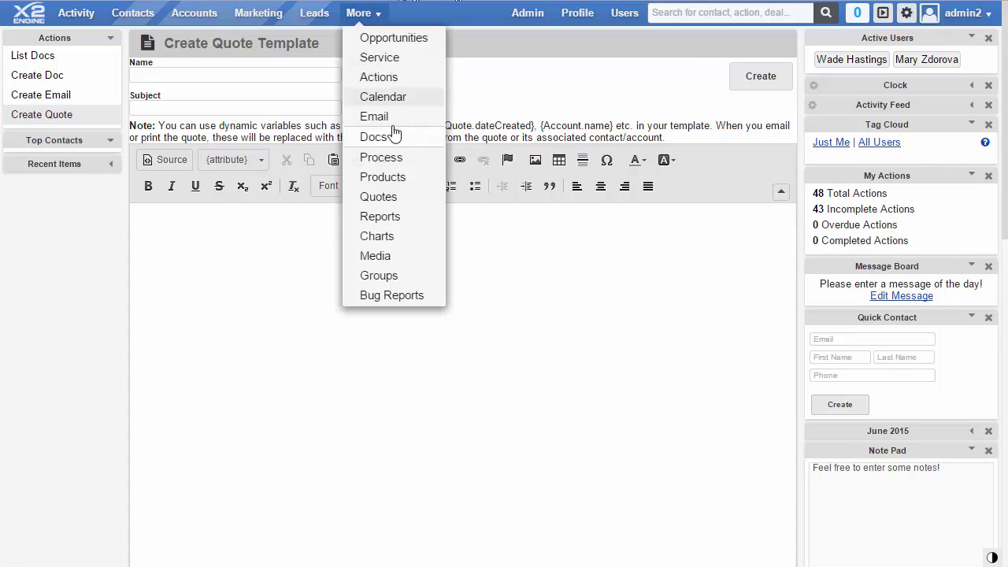